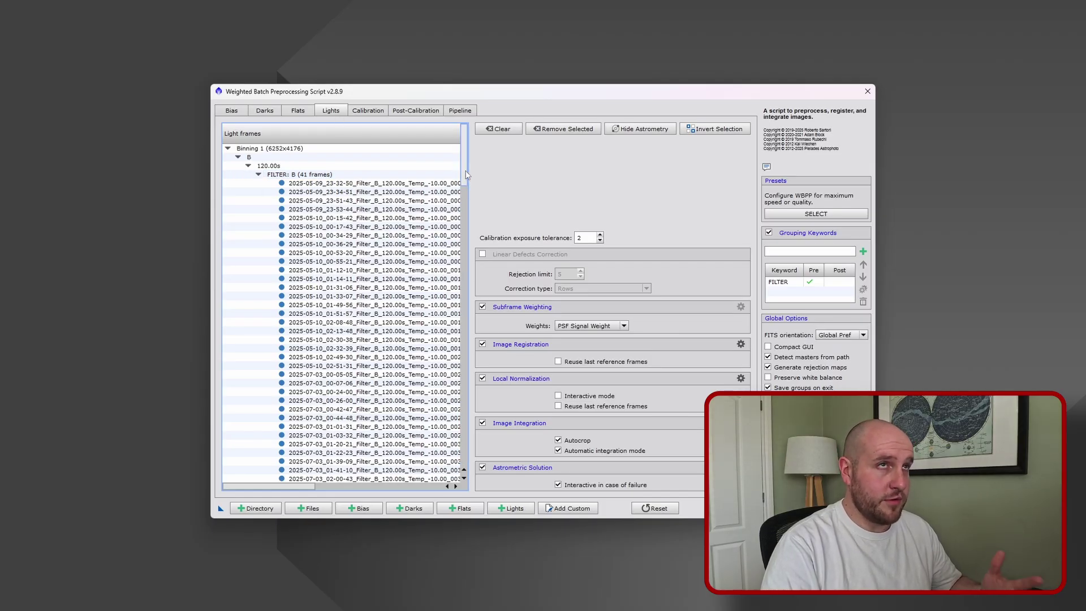
# - Review the loaded light, flat and dark frames grouped by filter
pyautogui.moveTo(467, 175)
pyautogui.mouseDown()
pyautogui.moveTo(464, 447)
pyautogui.moveTo(449, 170)
pyautogui.mouseUp()
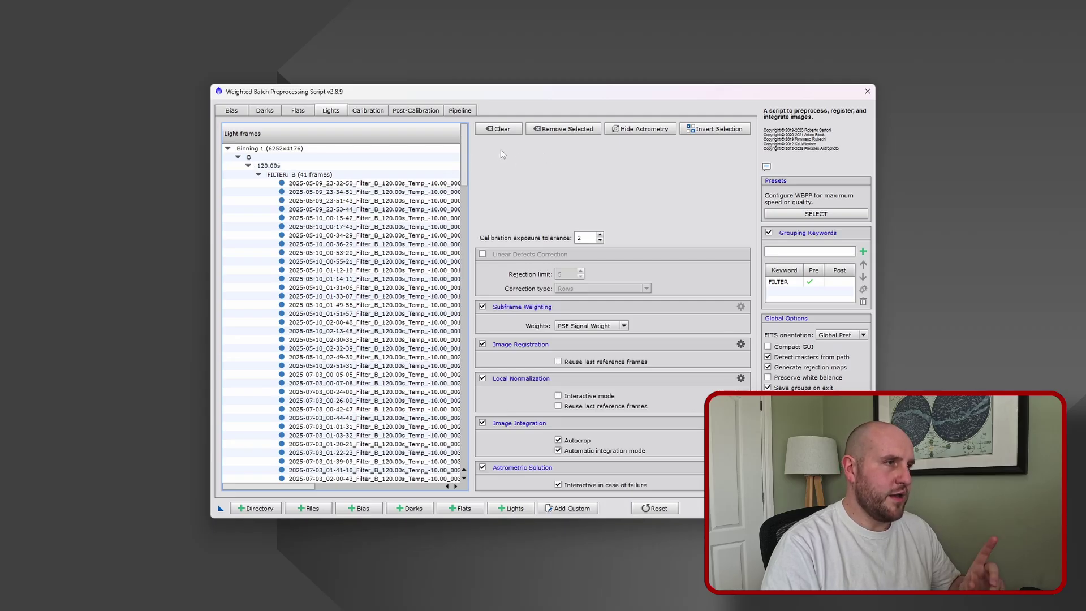
pyautogui.click(300, 112)
pyautogui.click(266, 111)
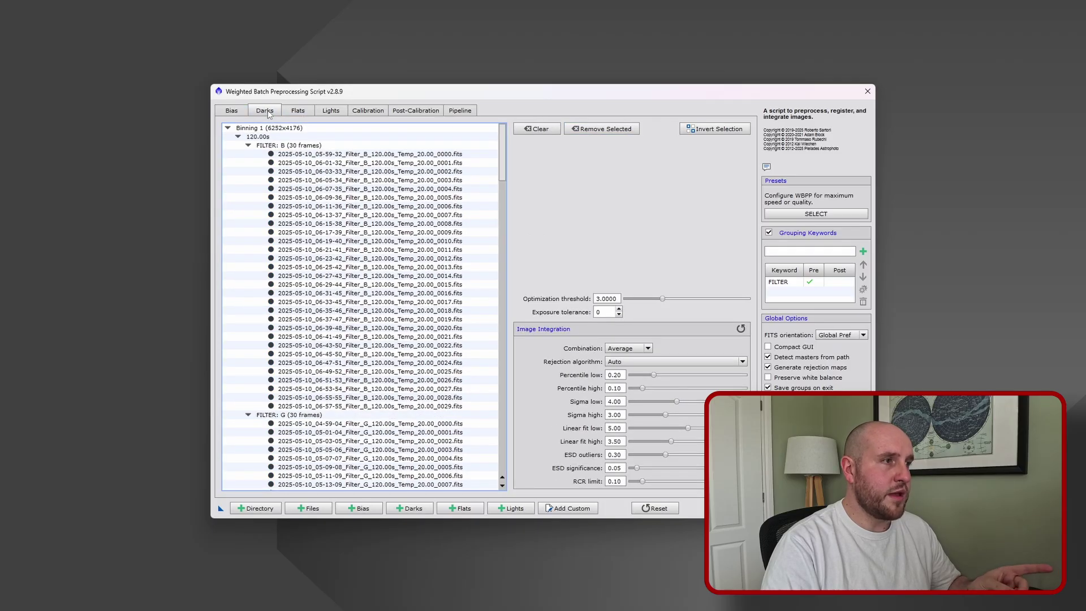
pyautogui.click(336, 115)
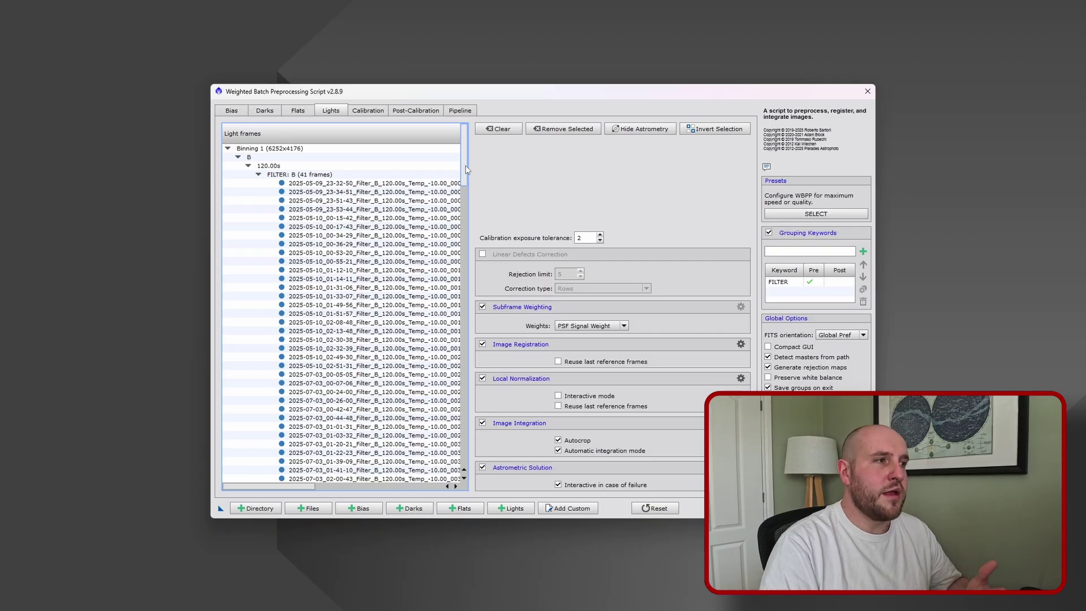
pyautogui.click(304, 112)
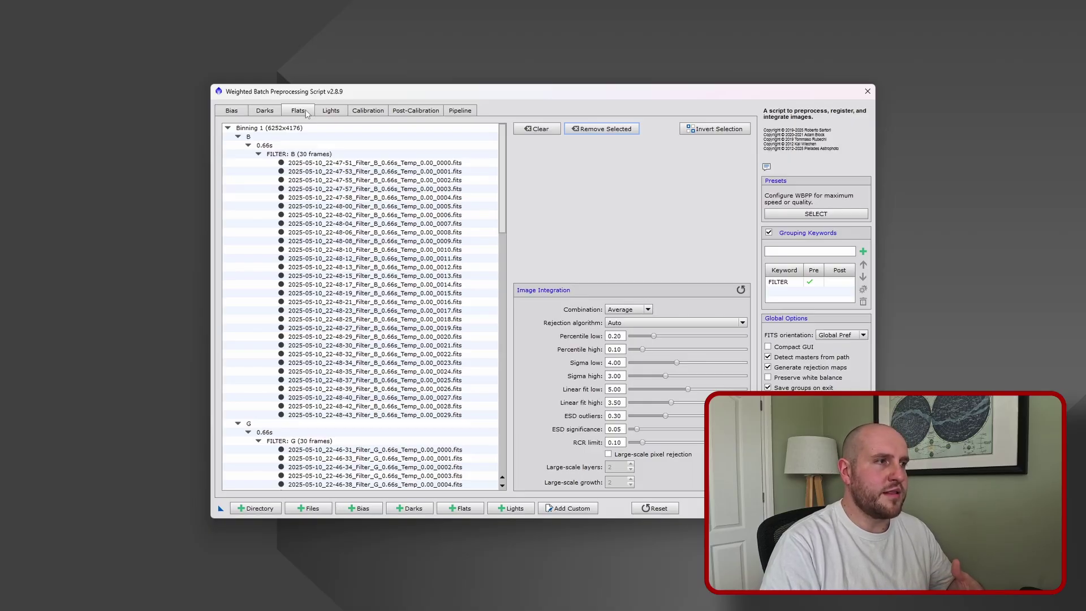
pyautogui.click(328, 113)
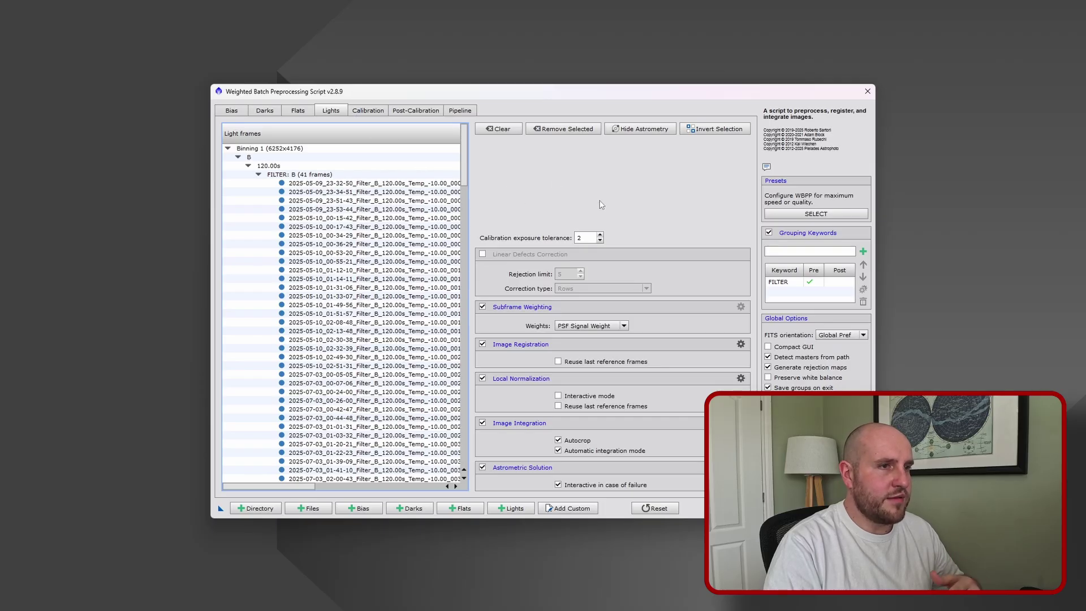
# - Apply the Maximum quality preset and check the calibration and post-calibration settings
pyautogui.click(785, 215)
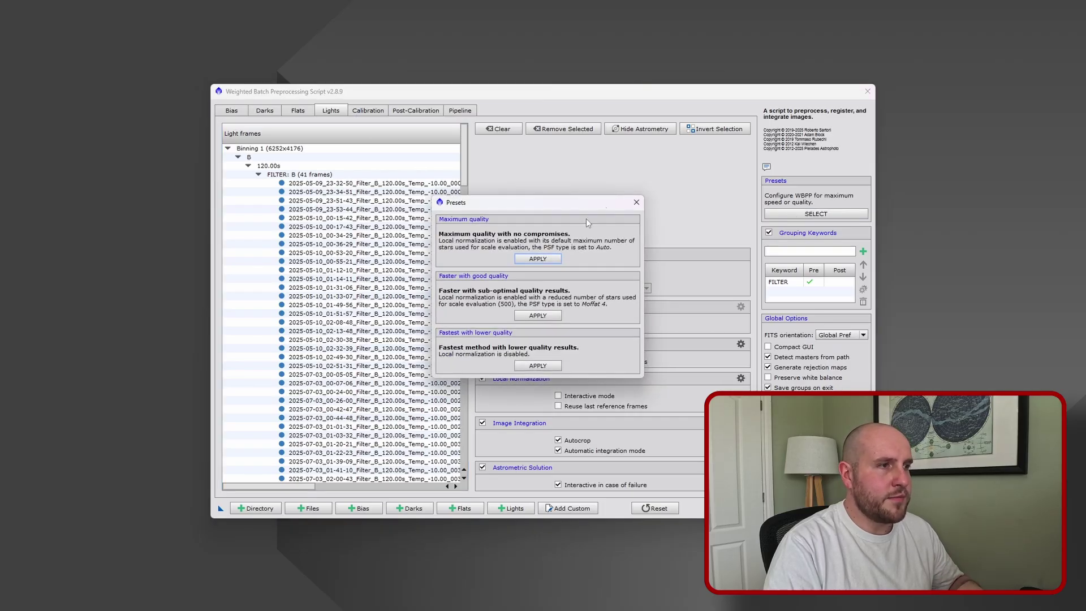
pyautogui.click(546, 261)
pyautogui.click(358, 112)
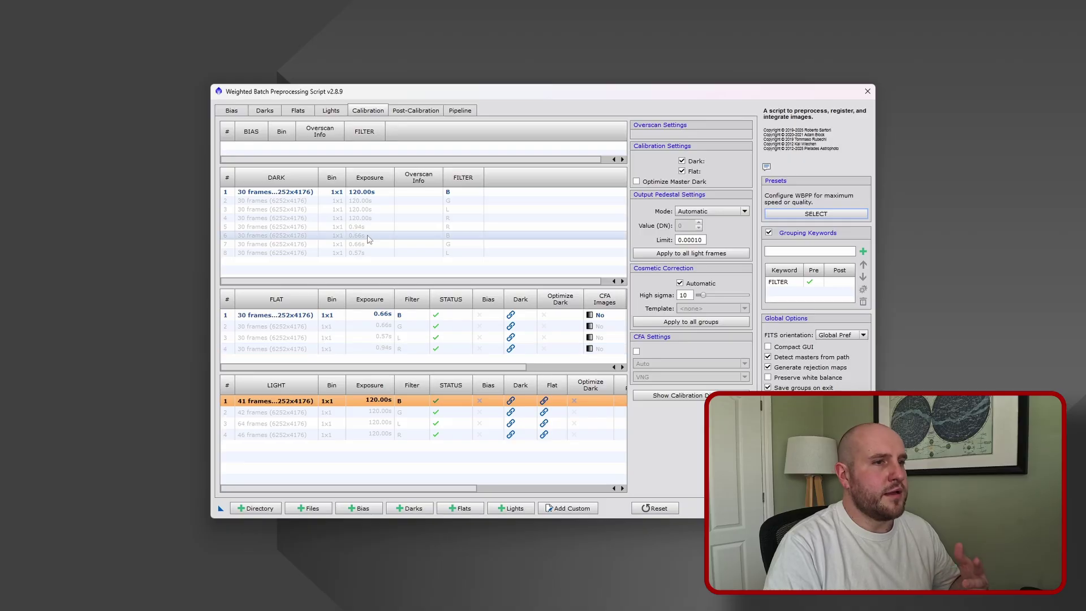
pyautogui.click(400, 113)
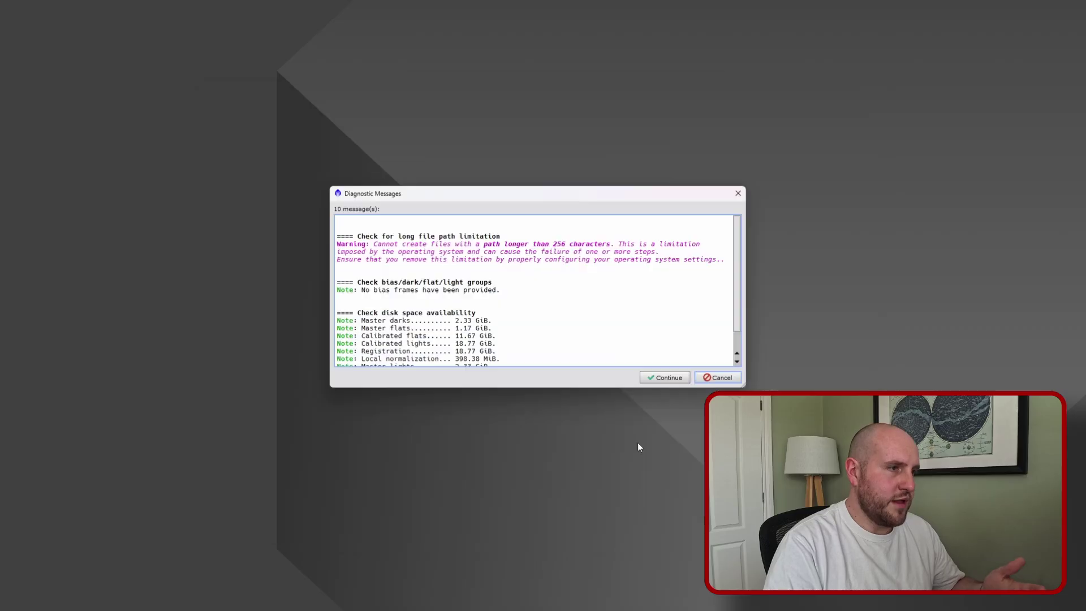
# - Read the diagnostic messages and continue the preprocessing run, closing the execution monitor and Smart Report once it completes
pyautogui.scroll(-1, 500, 280)
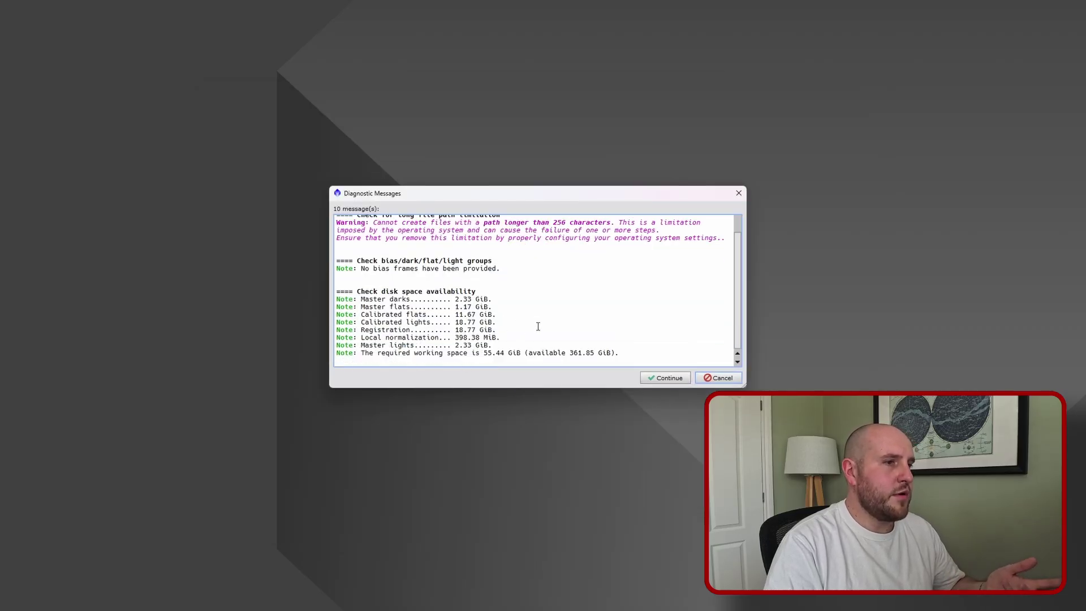
pyautogui.scroll(1, 538, 324)
pyautogui.click(644, 378)
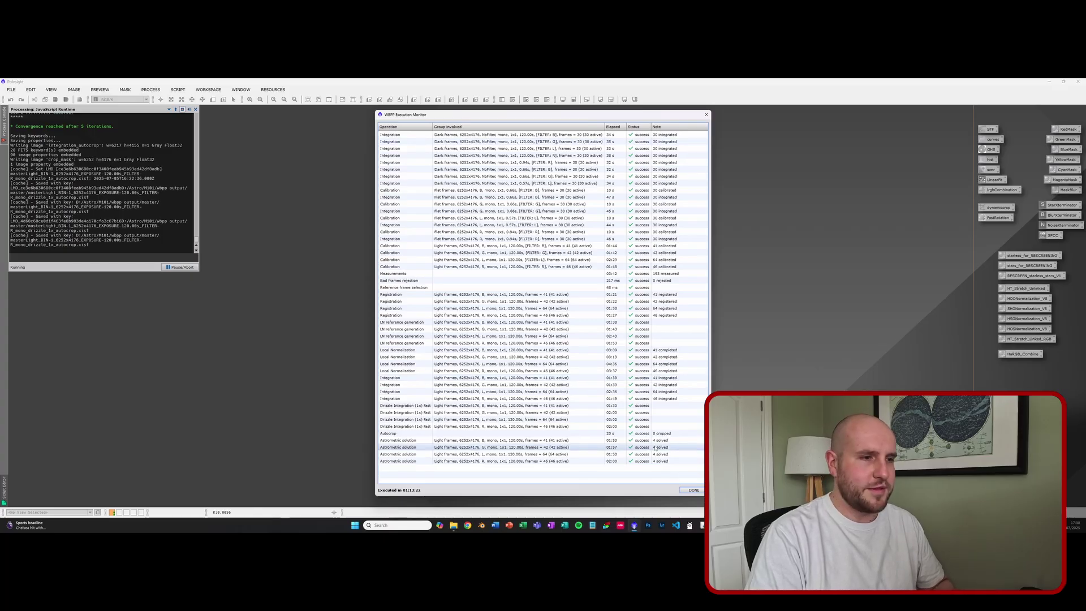
pyautogui.click(694, 490)
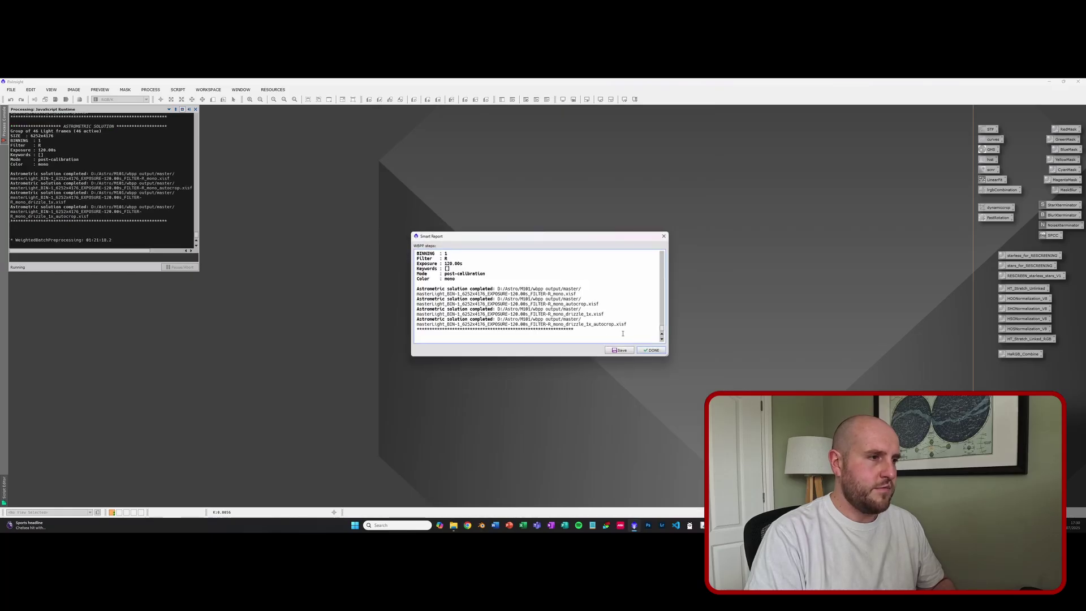
pyautogui.click(651, 350)
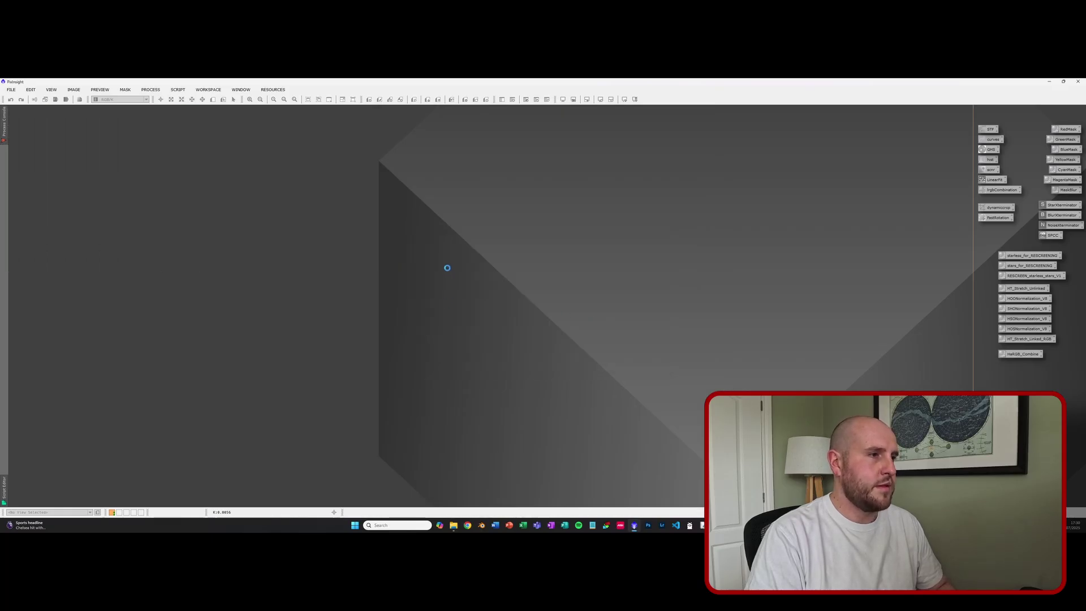
# - Open the L filter drizzle_1x_autocrop master light from the wbpp output master folder and auto-stretch its display
pyautogui.hotkey('ctrl', 'o')
pyautogui.doubleClick(90, 154)
pyautogui.doubleClick(91, 148)
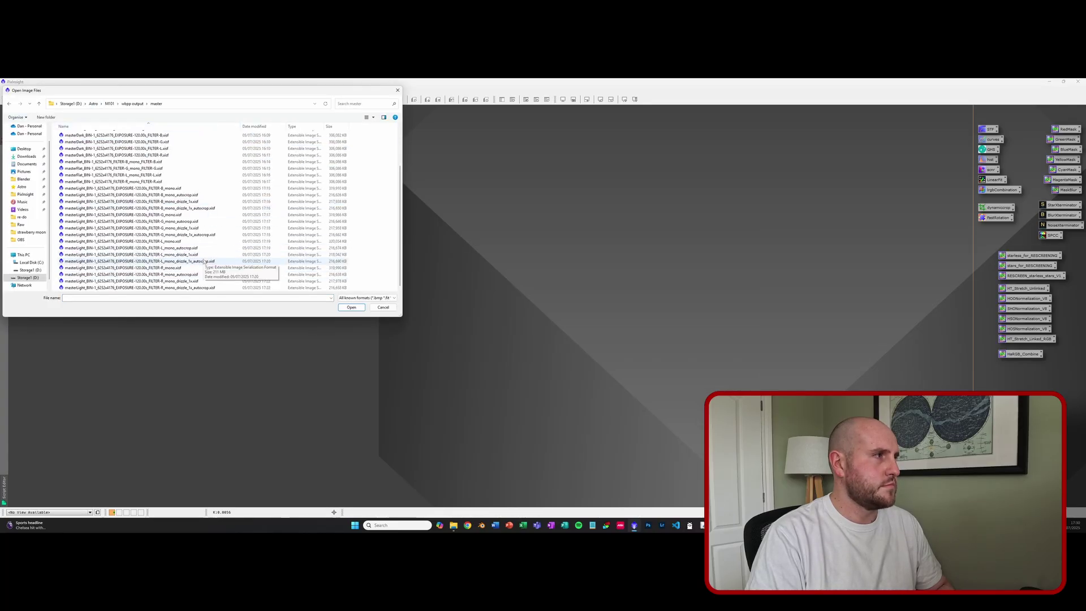
pyautogui.doubleClick(203, 261)
pyautogui.click(773, 143)
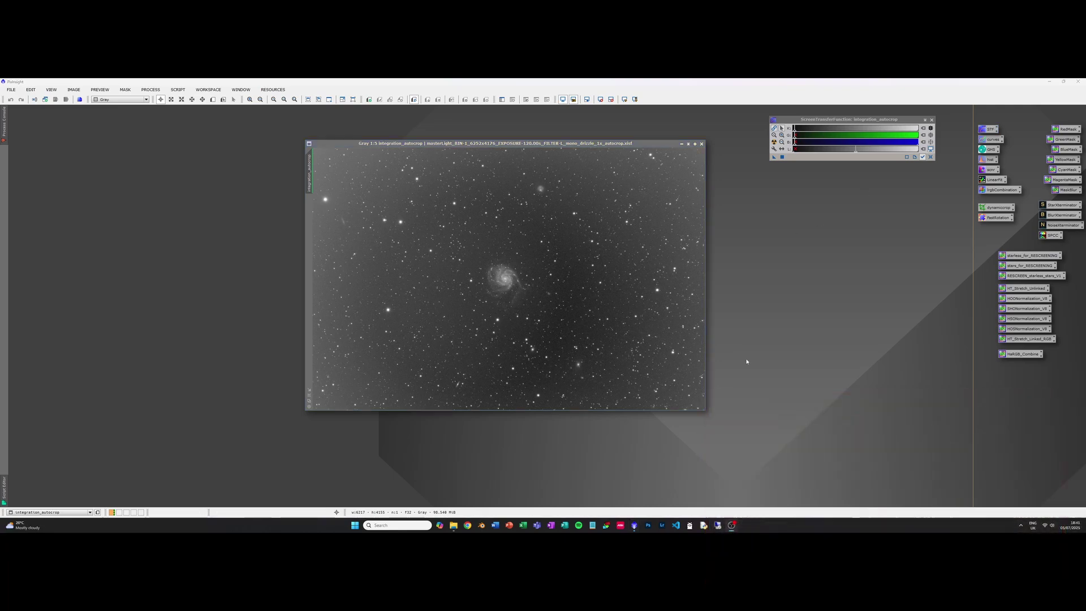
# - Open the drizzle_1x_autocrop master lights for the R, G and B filters and close the accompanying crop masks
pyautogui.hotkey('ctrl', 'o')
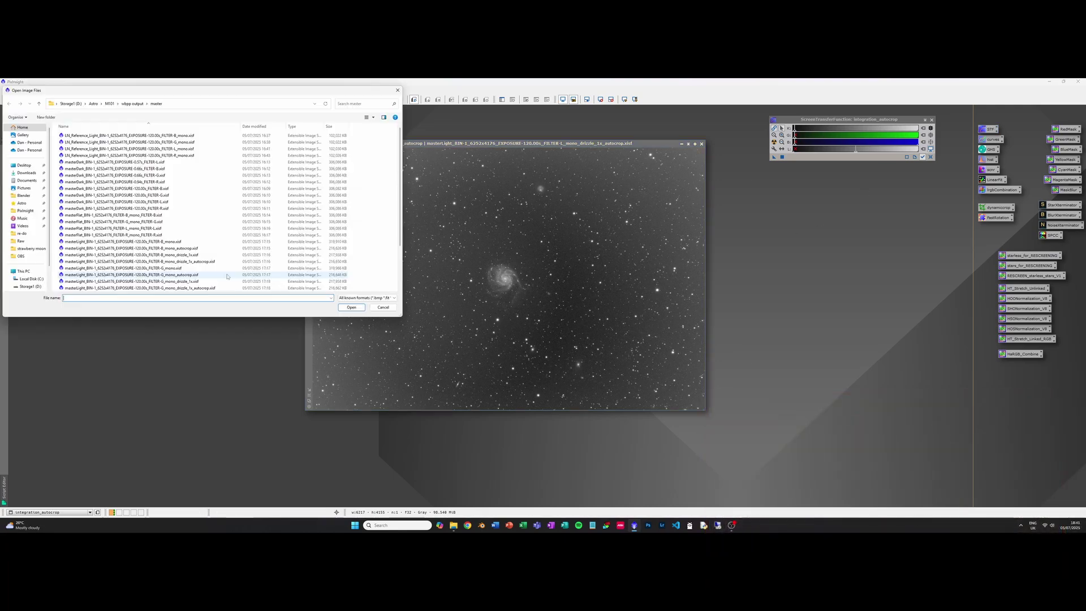
pyautogui.press('Return')
pyautogui.hotkey('ctrl', 'o')
pyautogui.doubleClick(141, 230)
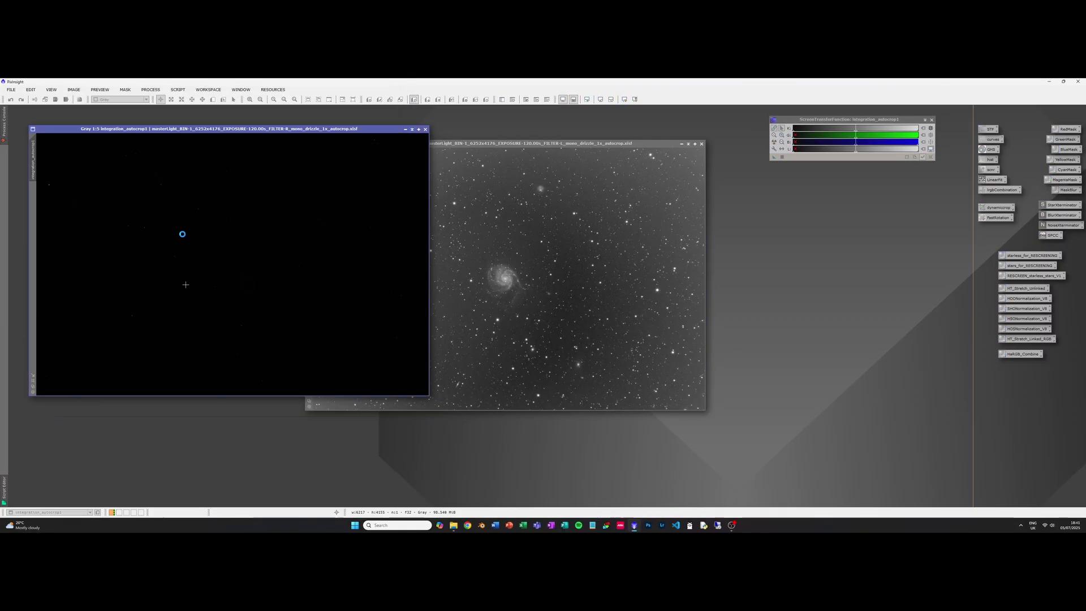
pyautogui.hotkey('ctrl', 'o')
pyautogui.click(156, 261)
pyautogui.doubleClick(157, 261)
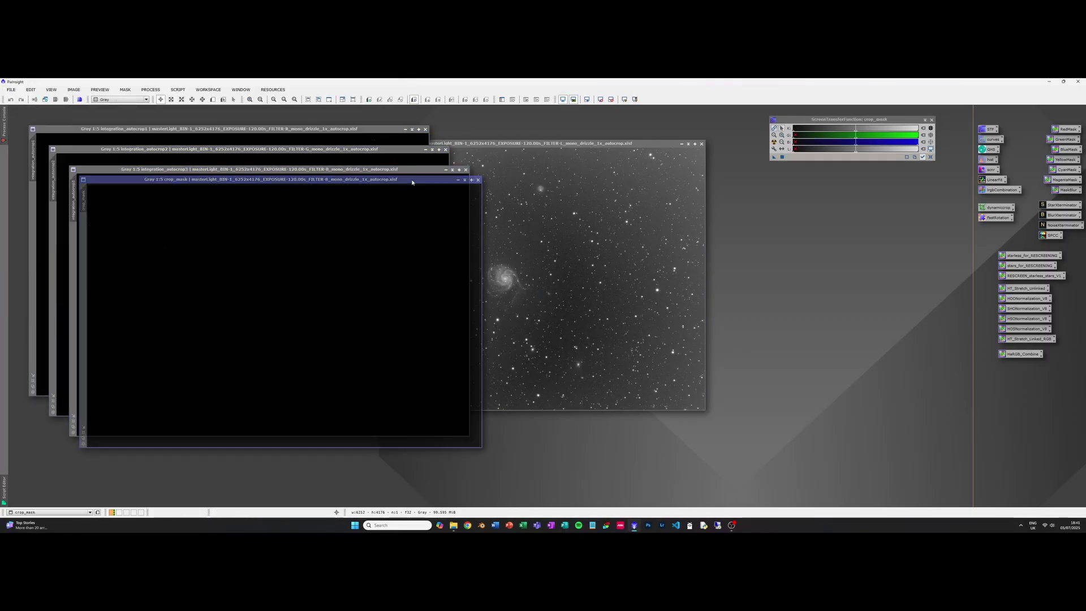
pyautogui.click(524, 200)
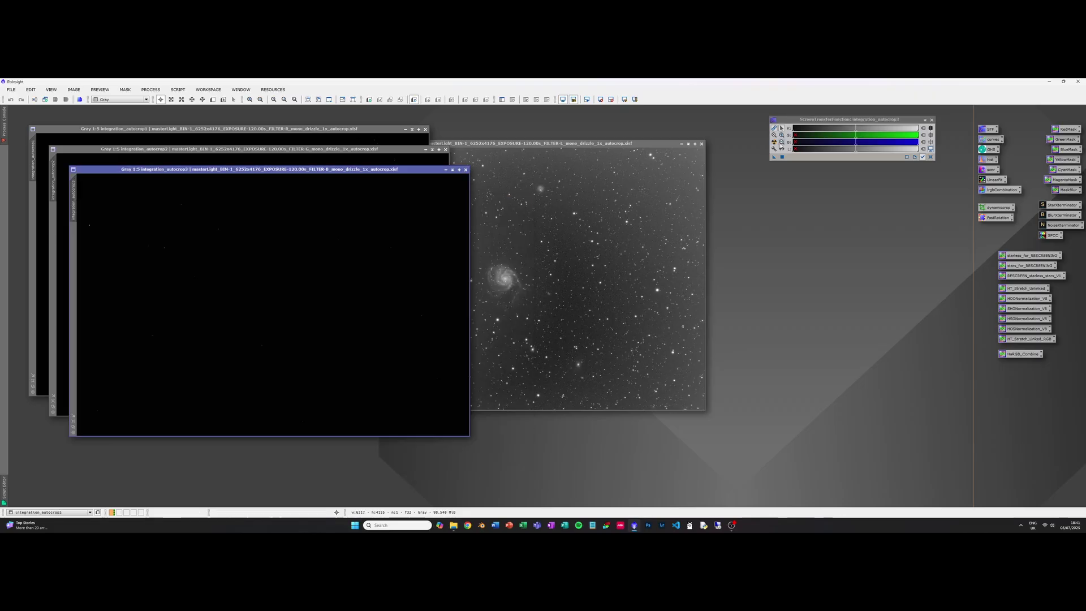
# - Auto-stretch the display of the red, green and blue master lights and spread their windows across the workspace
pyautogui.click(343, 148)
pyautogui.click(287, 129)
pyautogui.hotkey('ctrl', 'a')
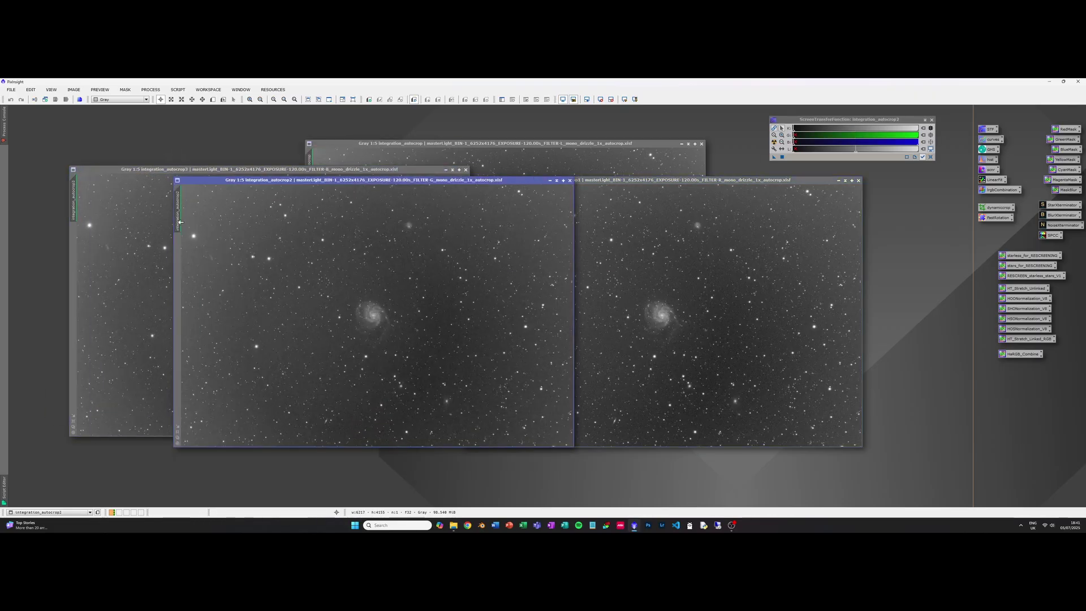
# - Rename the master light images after their filters as B, G, R and L
pyautogui.click(78, 203)
pyautogui.doubleClick(78, 204)
pyautogui.write('B')
pyautogui.press('Return')
pyautogui.doubleClick(467, 211)
pyautogui.press('Escape')
pyautogui.doubleClick(467, 211)
pyautogui.write('R')
pyautogui.press('Return')
pyautogui.doubleClick(309, 161)
pyautogui.write('L')
pyautogui.press('Return')
# - Minimize the master images and combine R, G and B into one RGB image with ChannelCombination
pyautogui.click(681, 144)
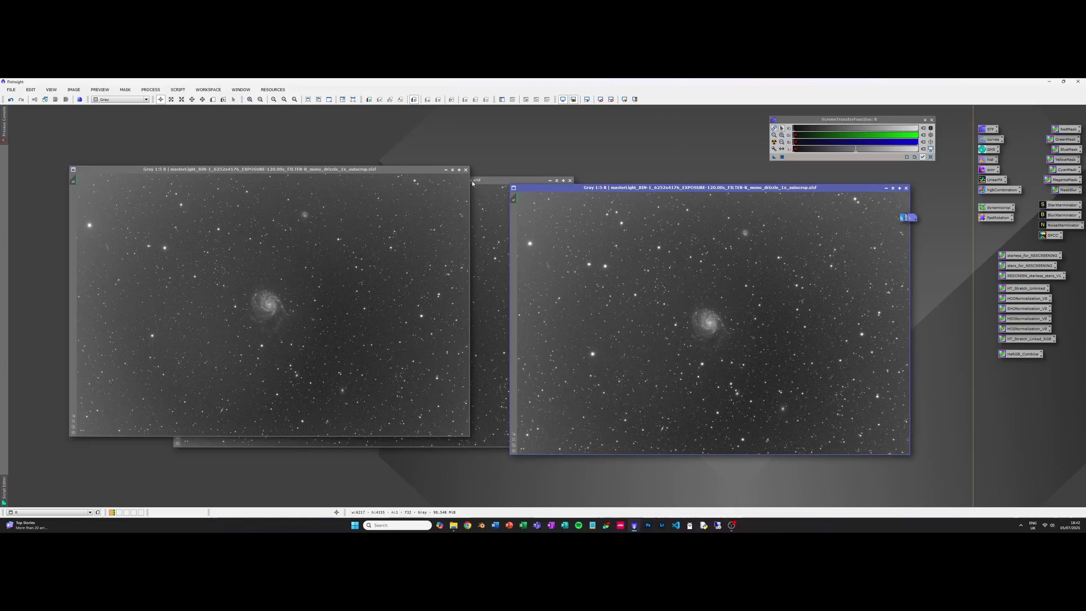
pyautogui.click(444, 170)
pyautogui.click(151, 89)
pyautogui.click(272, 220)
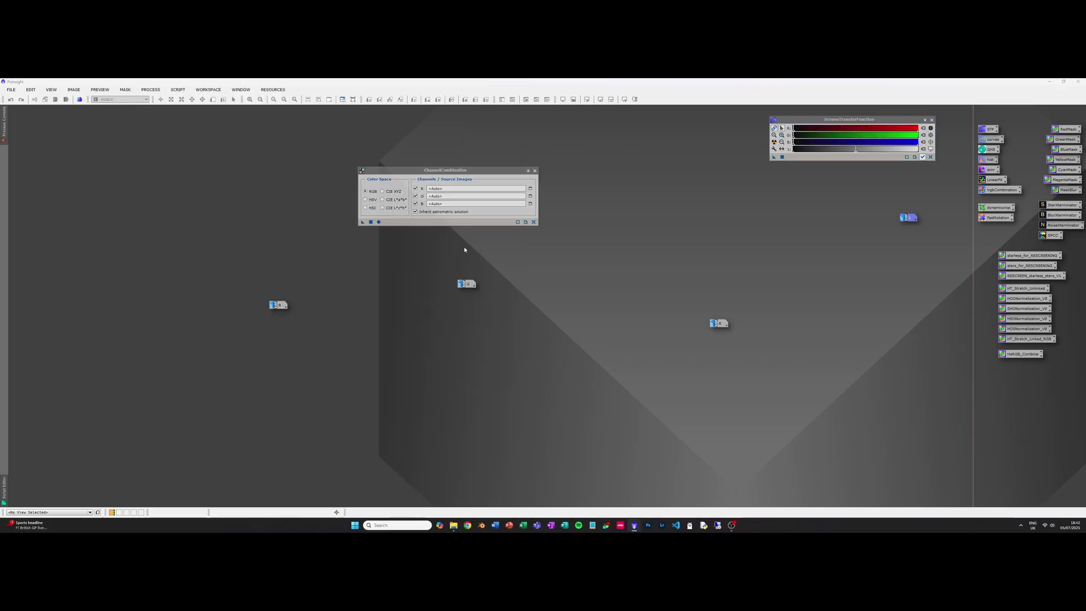
pyautogui.moveTo(466, 283); pyautogui.dragTo(434, 199)
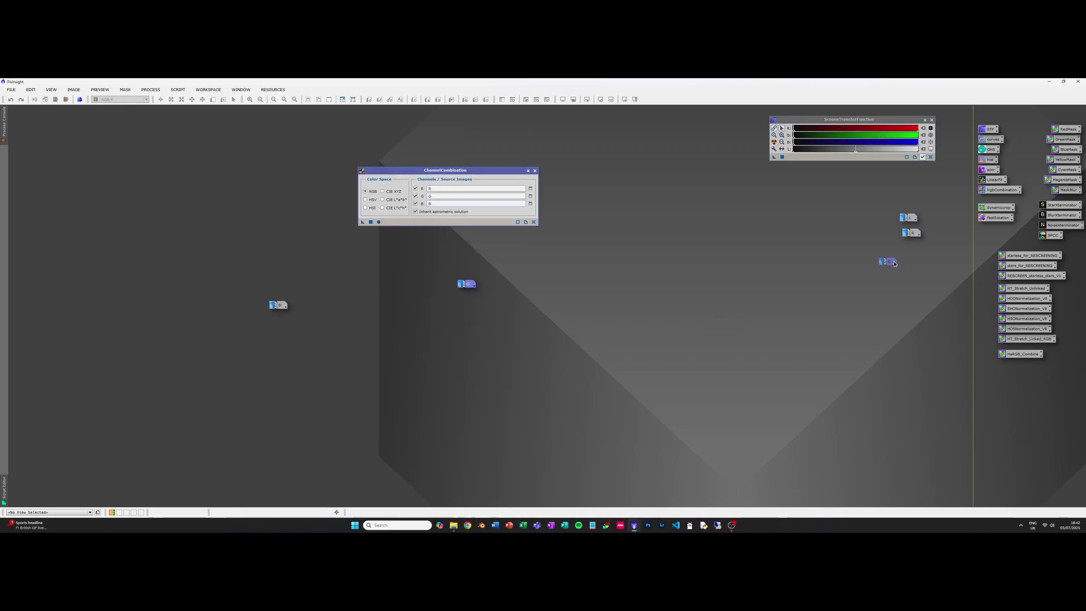
pyautogui.press('F6')
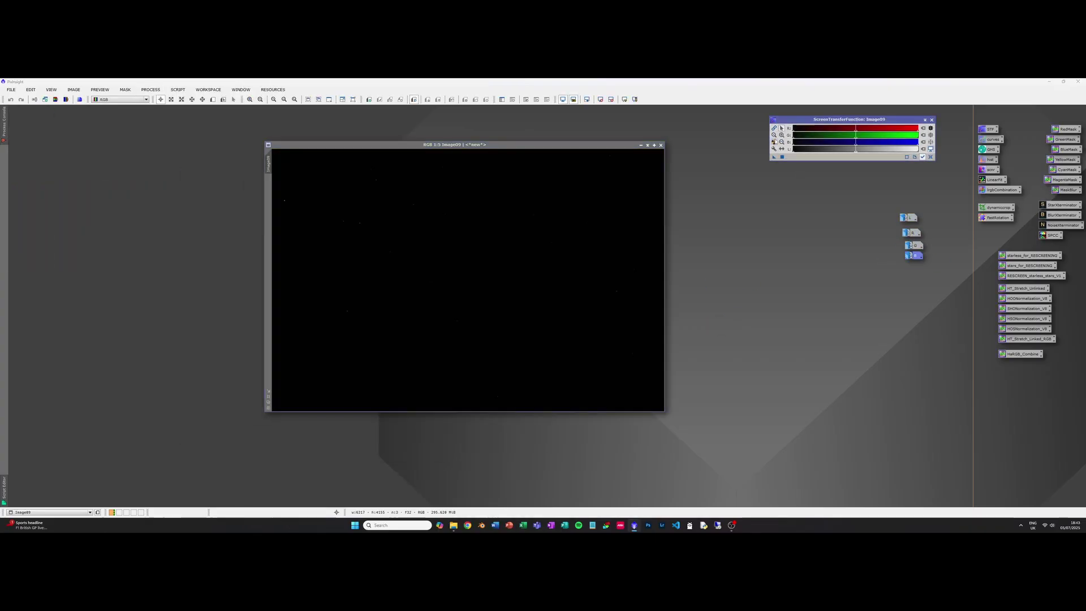
# - Auto-stretch the display of the combined color image and rename it rgb
pyautogui.hotkey('ctrl', 'a')
pyautogui.doubleClick(270, 180)
pyautogui.write('rgb')
pyautogui.press('Return')
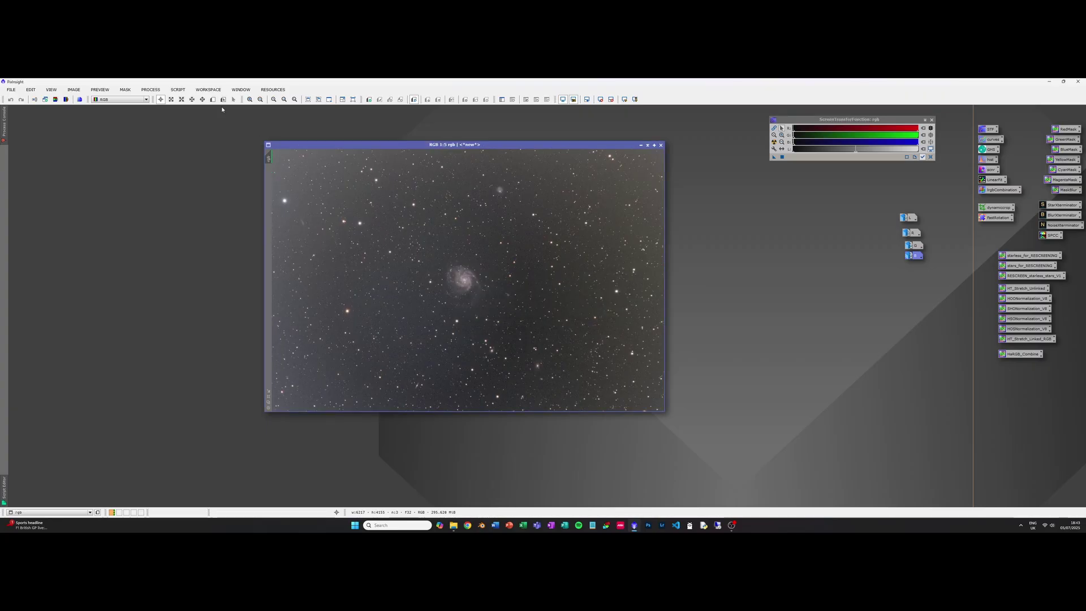
# - Run the GraXpert script on the rgb image to extract the background with Subtraction correction
pyautogui.click(178, 89)
pyautogui.moveTo(202, 213)
pyautogui.click(275, 291)
pyautogui.click(571, 331)
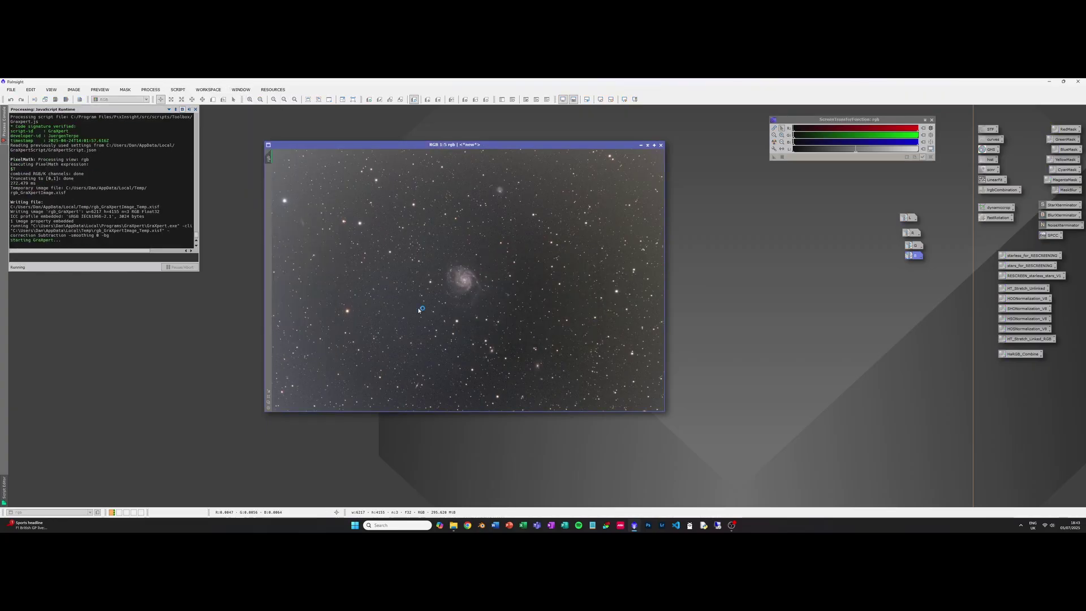